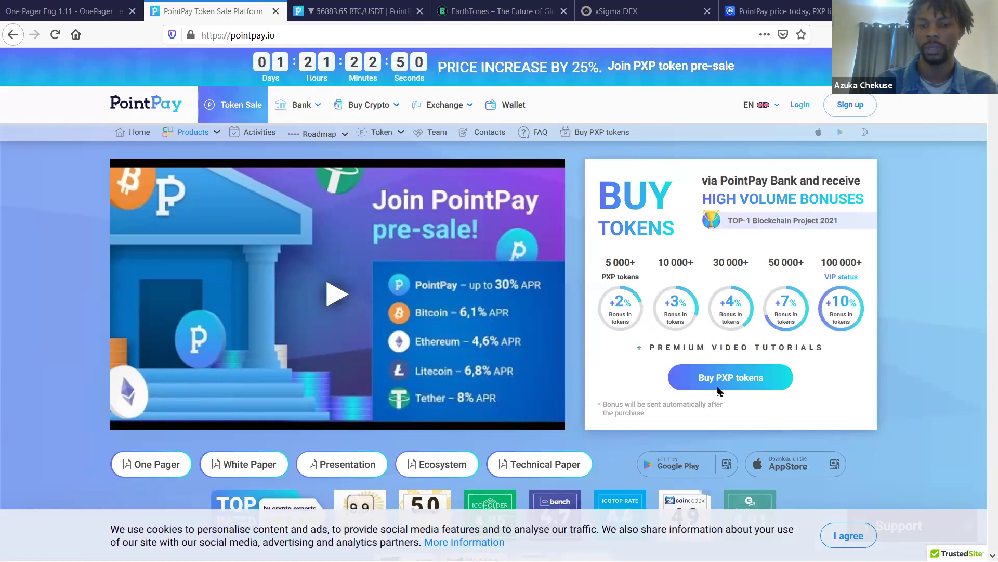
# - Open the sign-up form and enter the account's e-mail address
pyautogui.click(848, 109)
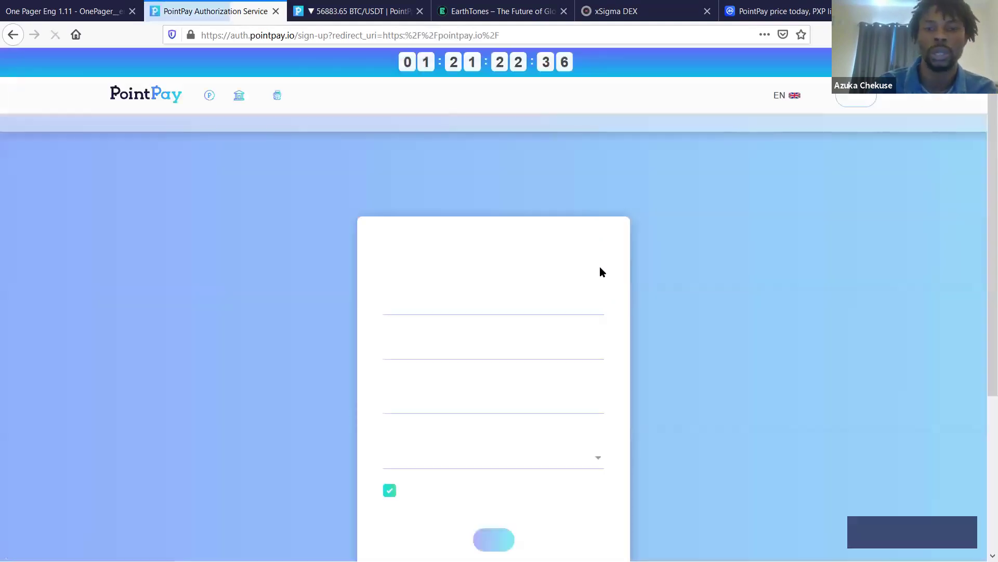
pyautogui.scroll(-1, 600, 268)
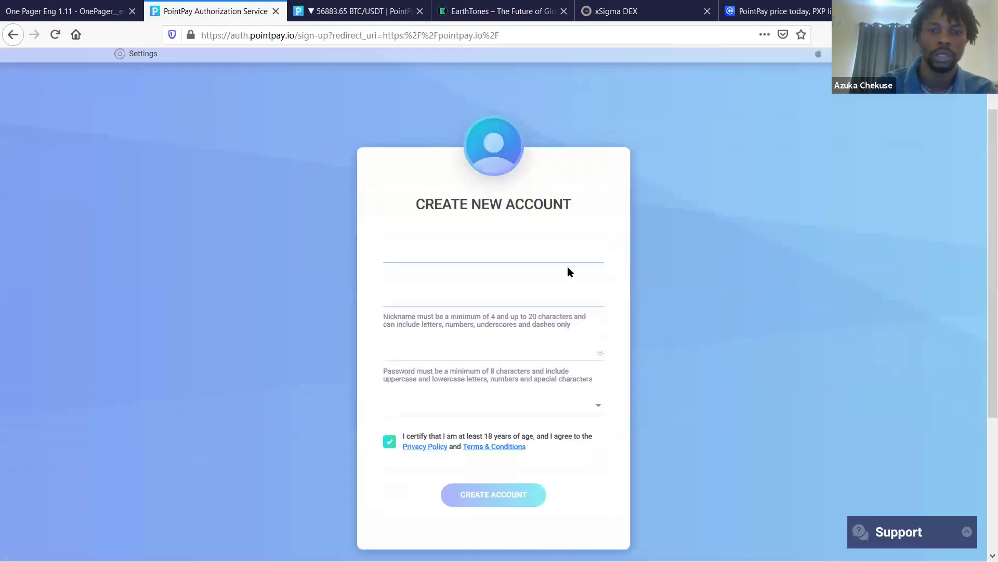
pyautogui.scroll(-1, 430, 317)
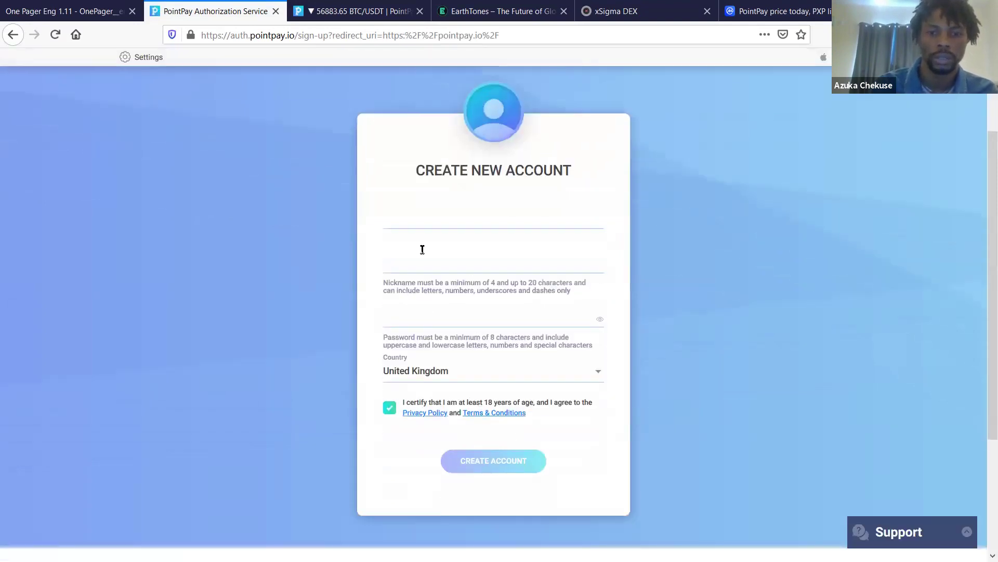
pyautogui.click(470, 192)
pyautogui.click(643, 211)
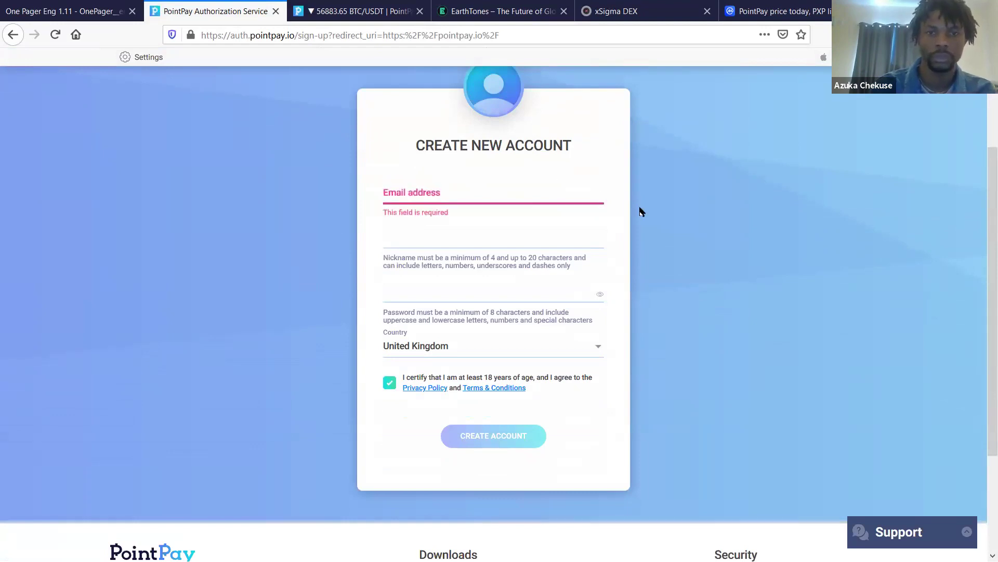
pyautogui.click(433, 190)
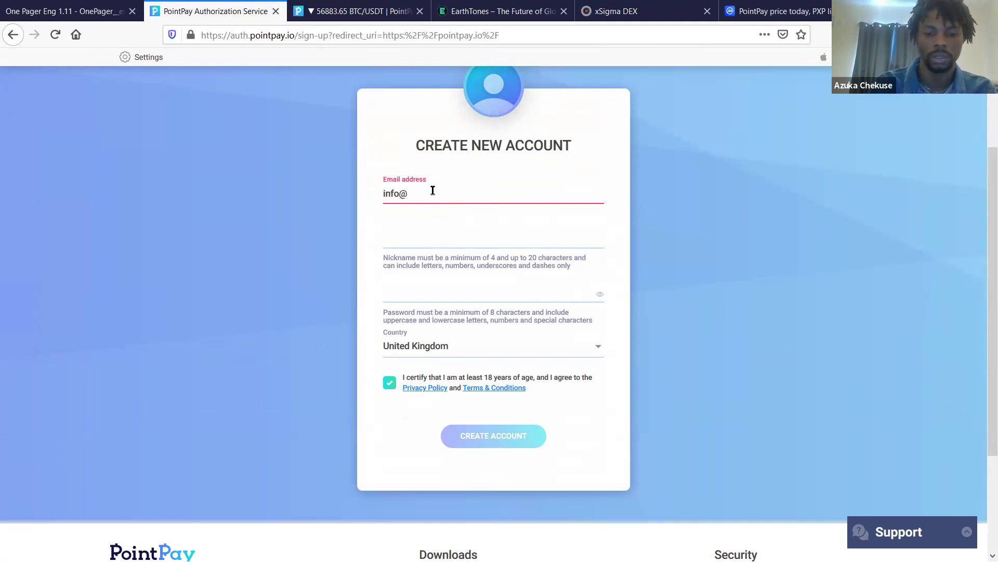
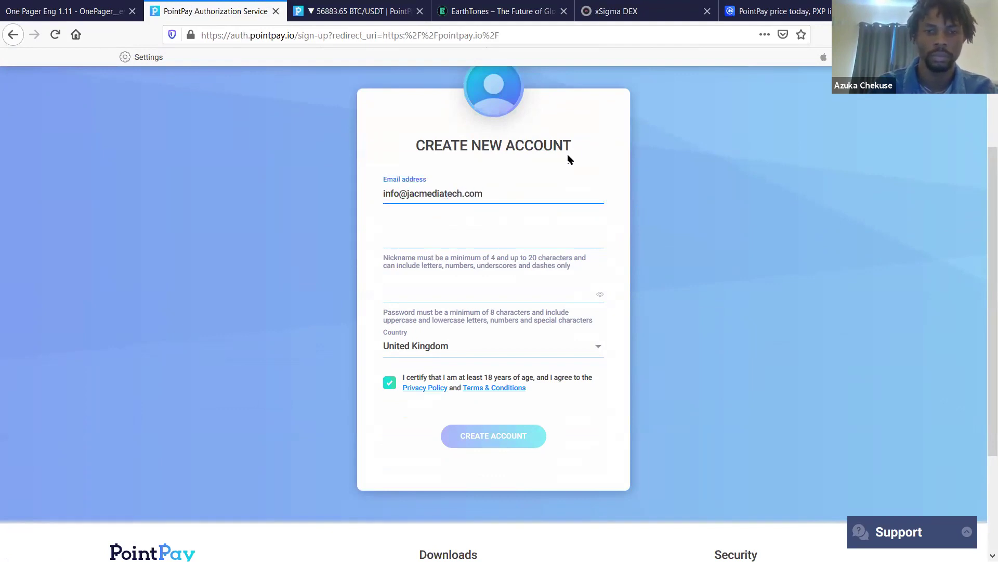
# - Fill in a nickname and the password, then submit, which returns a nickname-already-in-use warning
pyautogui.press('Tab')
pyautogui.write('J')
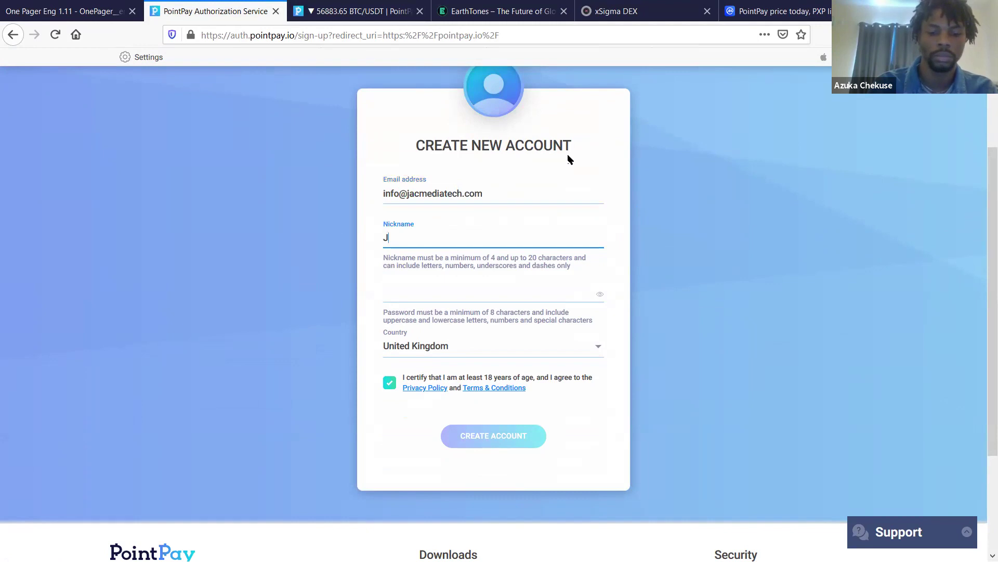
pyautogui.write('ACM')
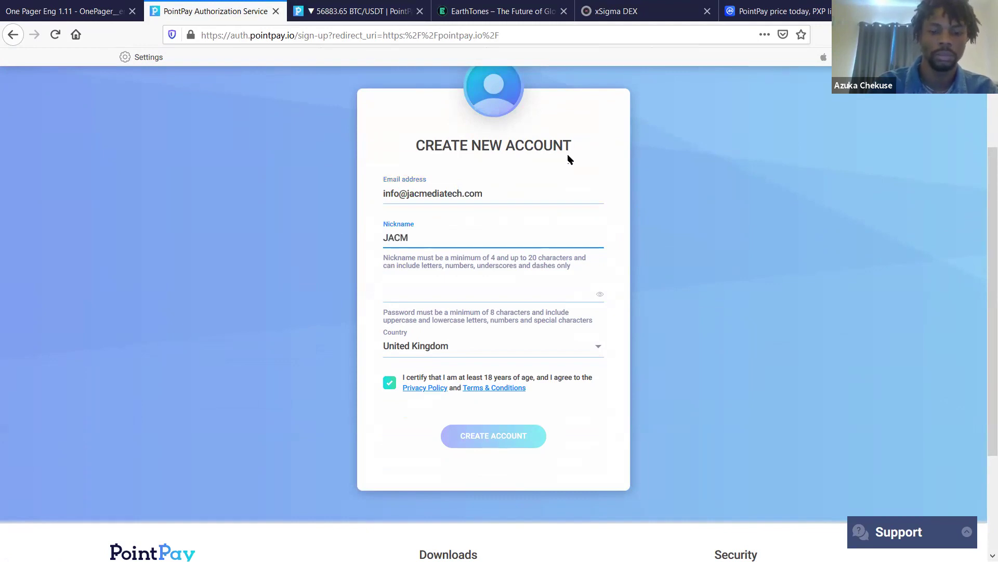
pyautogui.write('edia')
pyautogui.click(561, 288)
pyautogui.write('•••••••••')
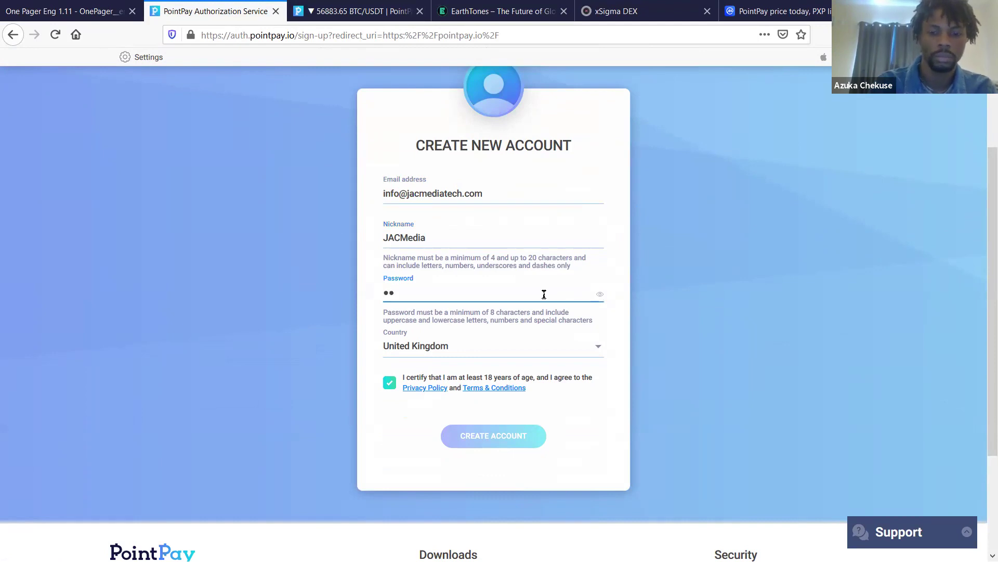
pyautogui.write('•••')
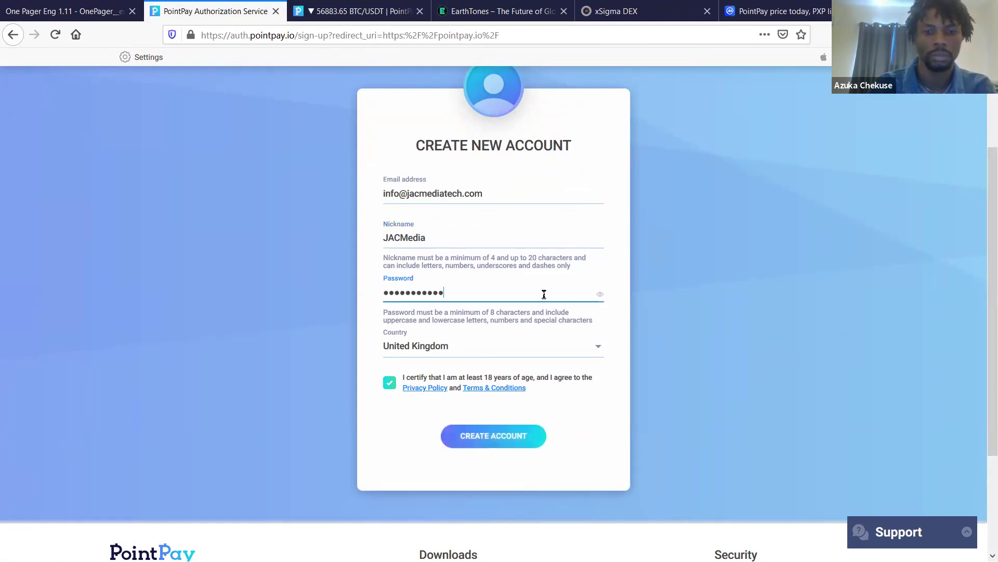
pyautogui.click(513, 436)
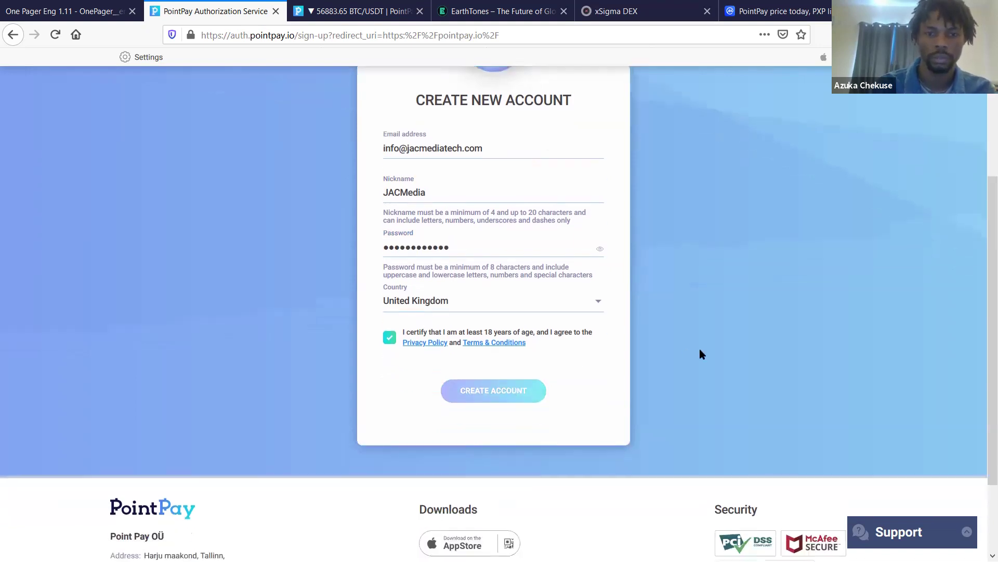
pyautogui.scroll(-5, 700, 349)
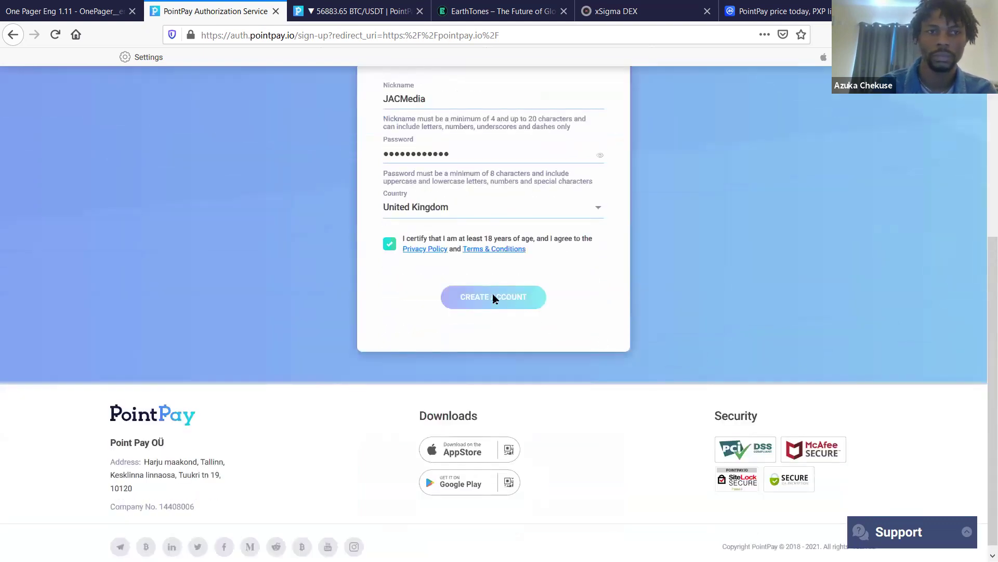
pyautogui.scroll(4, 492, 295)
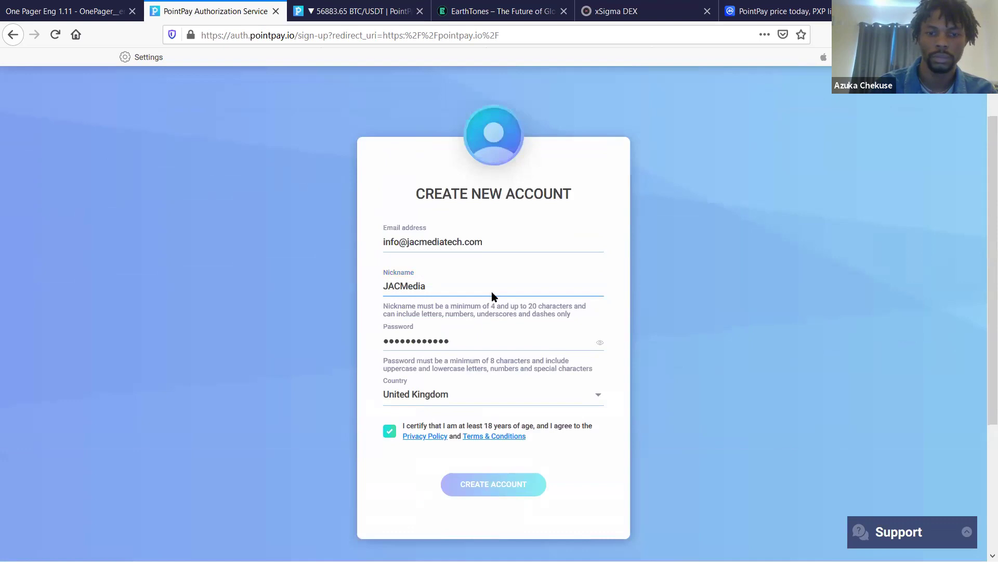
pyautogui.scroll(-1, 493, 296)
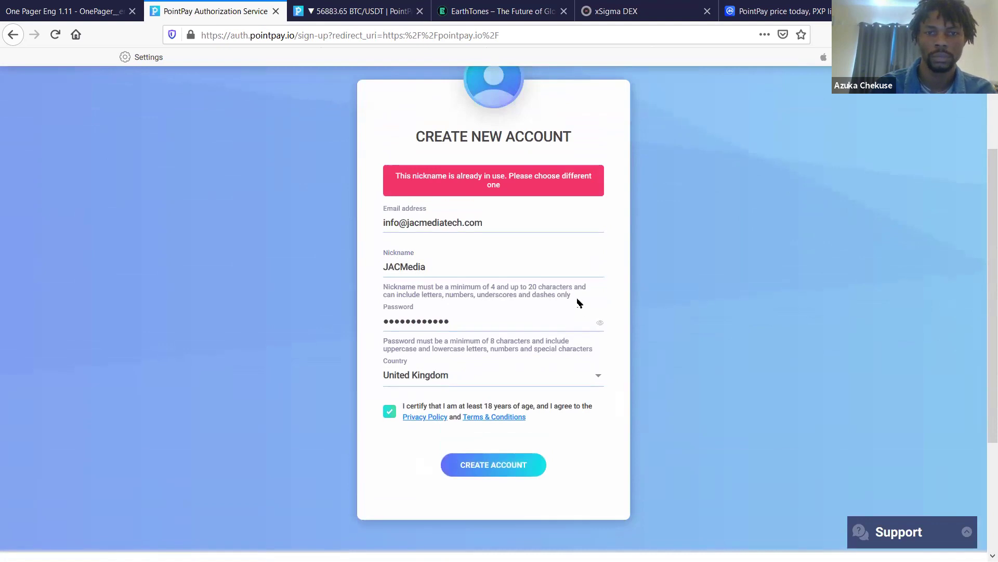
# - Append 'Tech' to the taken nickname and resubmit, reaching the Verify Your Email page
pyautogui.click(448, 264)
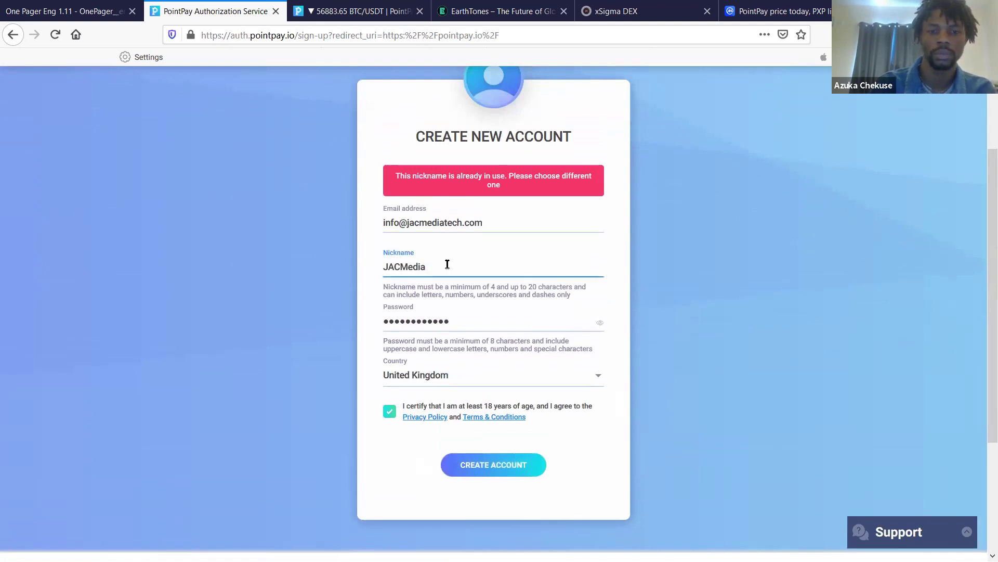
pyautogui.write('Tech')
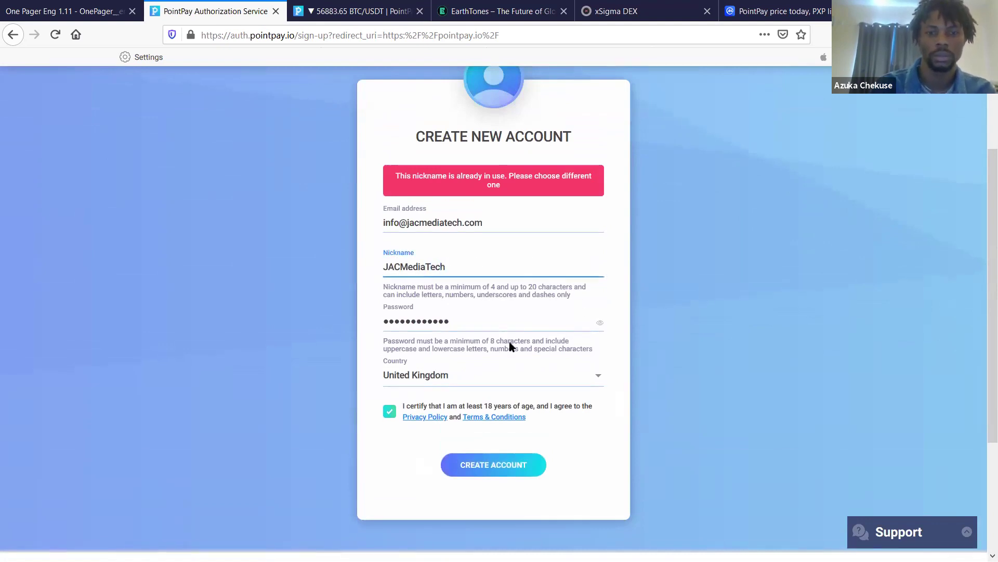
pyautogui.click(502, 466)
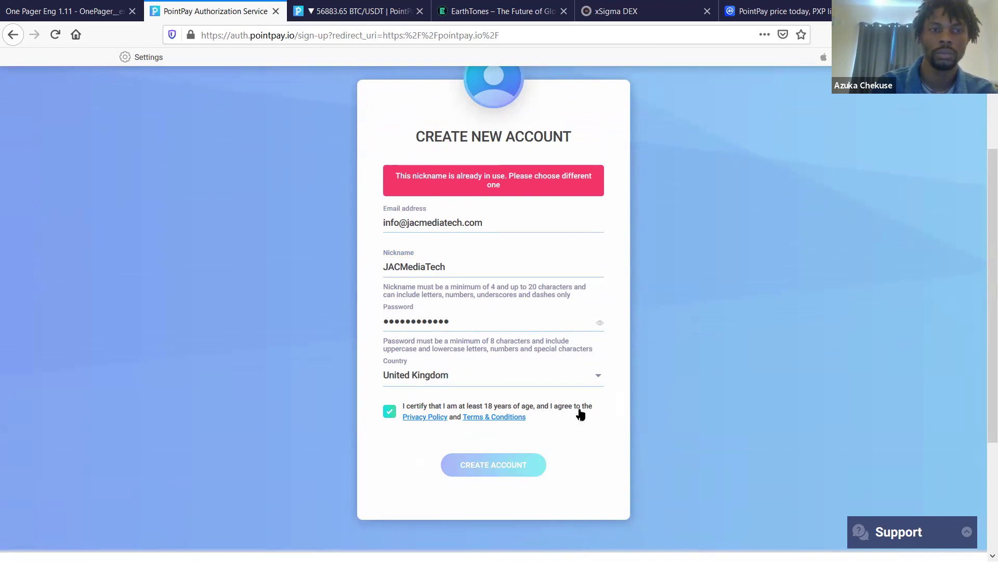
pyautogui.scroll(-1, 661, 373)
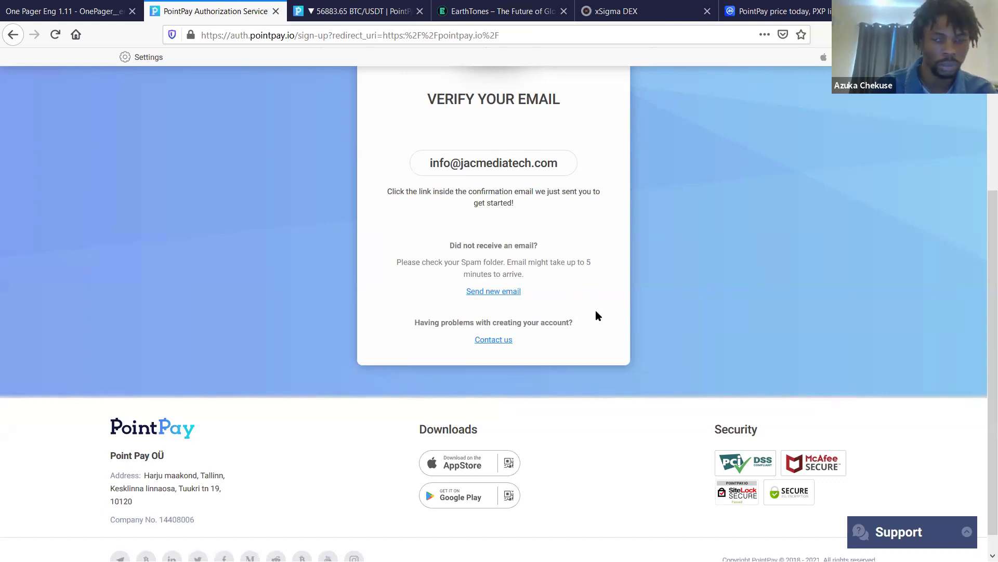
# - Go to the Login page from the top navigation bar, showing empty e-mail and password fields
pyautogui.scroll(3, 720, 165)
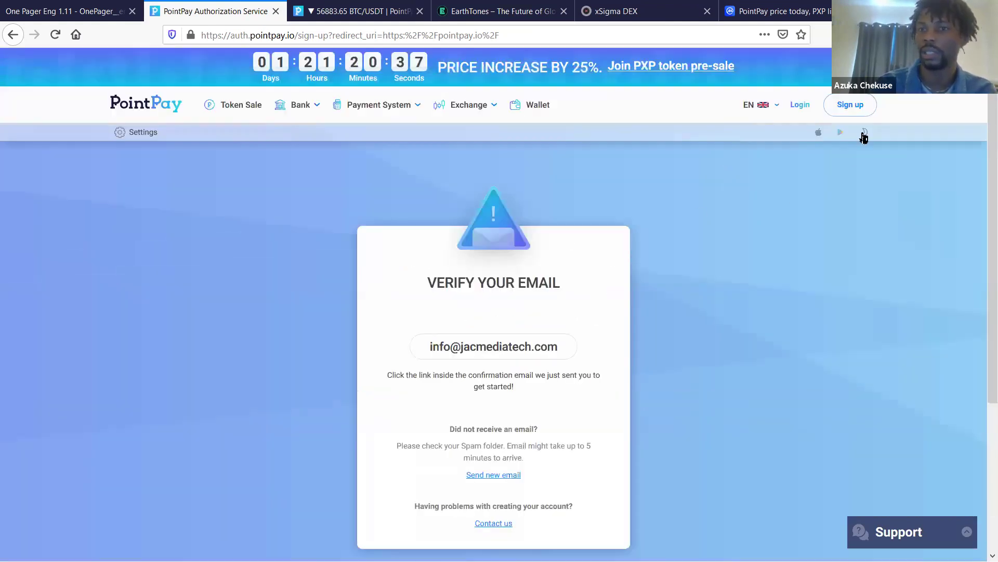
pyautogui.click(800, 108)
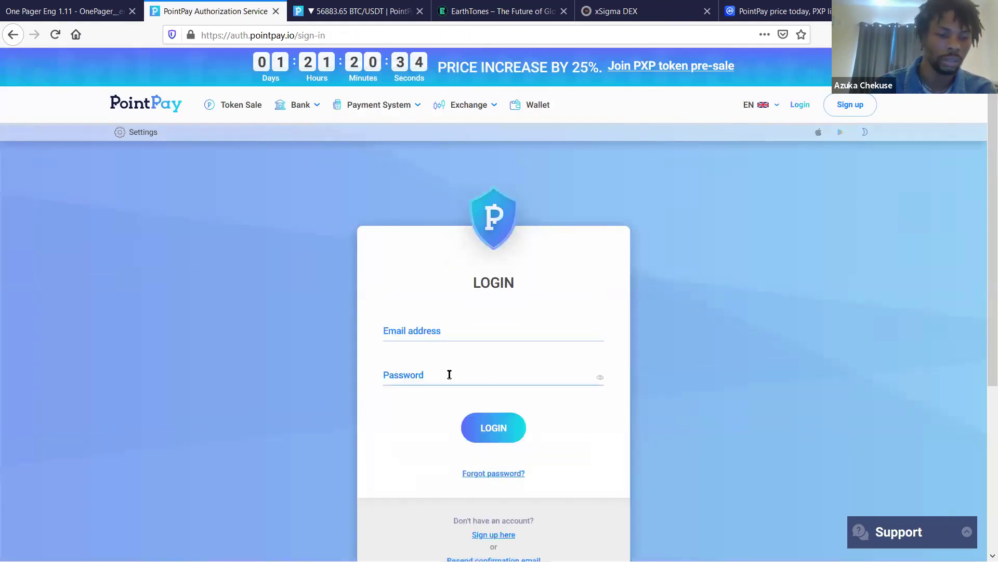
pyautogui.scroll(-5, 385, 409)
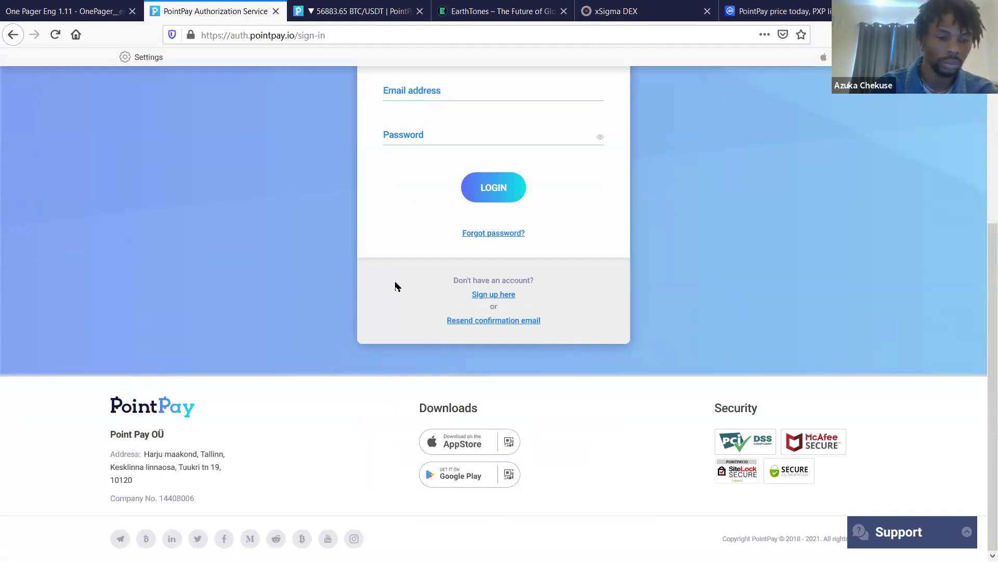
pyautogui.scroll(3, 395, 286)
pyautogui.scroll(1, 395, 286)
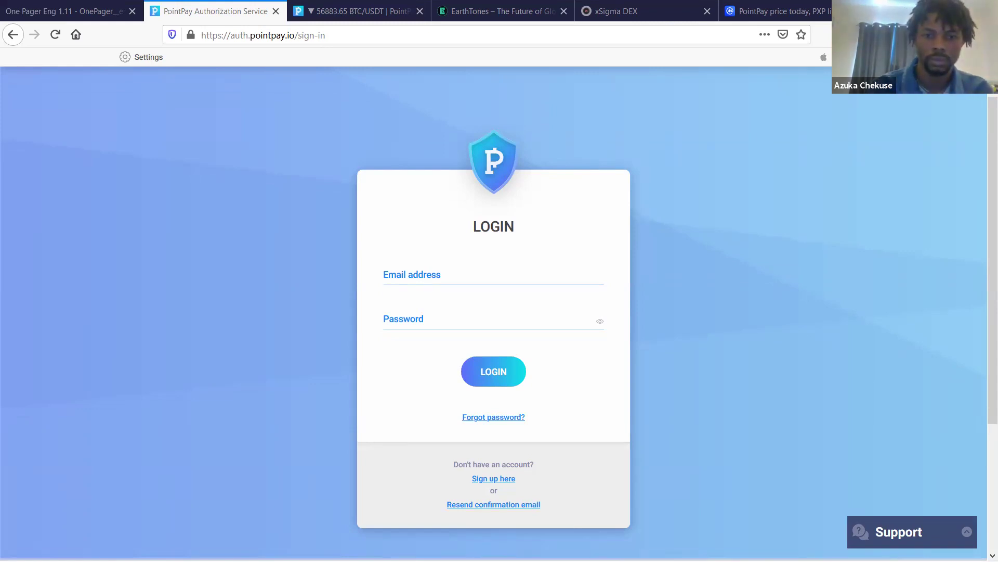
# - Load the pasted e-mail confirmation link in the address bar to verify the account
pyautogui.click(242, 32)
pyautogui.hotkey('ctrl', 'v')
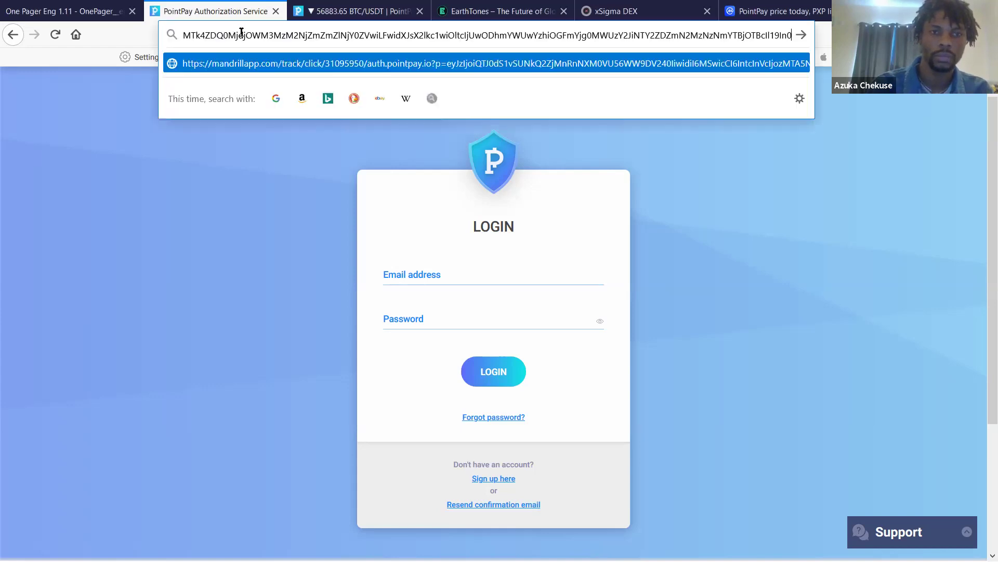
pyautogui.press('Return')
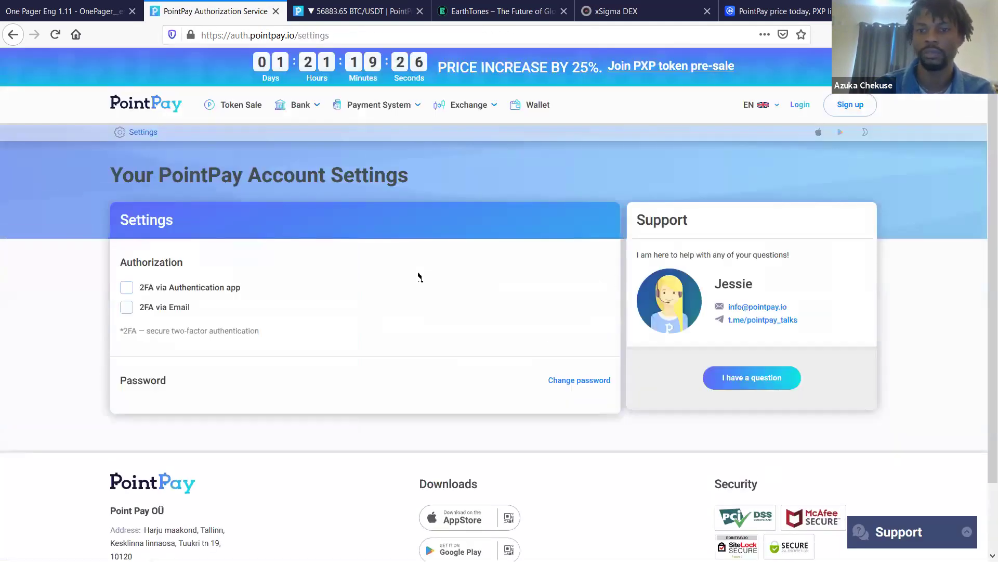
# - Tick '2FA via Email' in Account Settings, then go to the PointPay Bank page
pyautogui.scroll(-2, 419, 276)
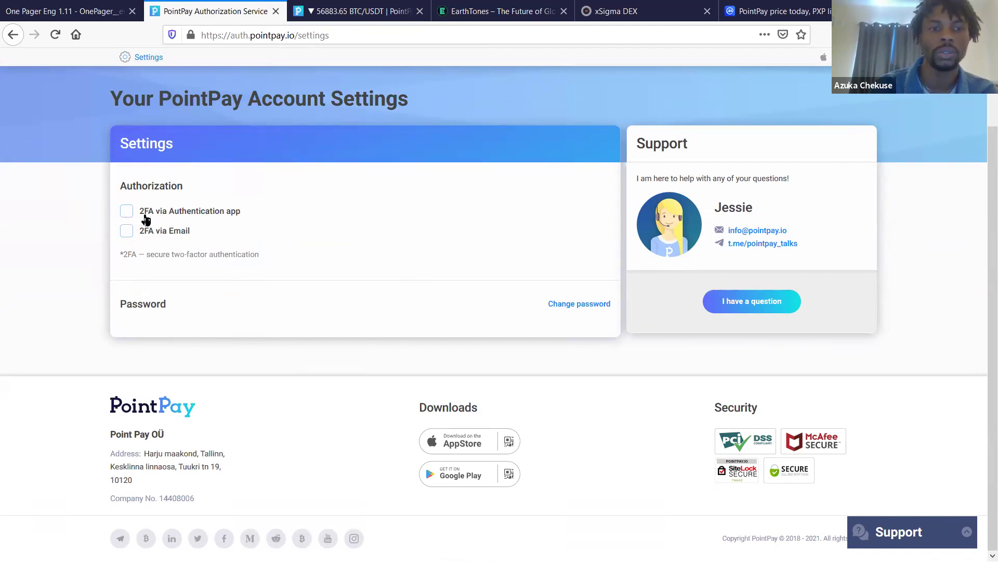
pyautogui.scroll(5, 169, 214)
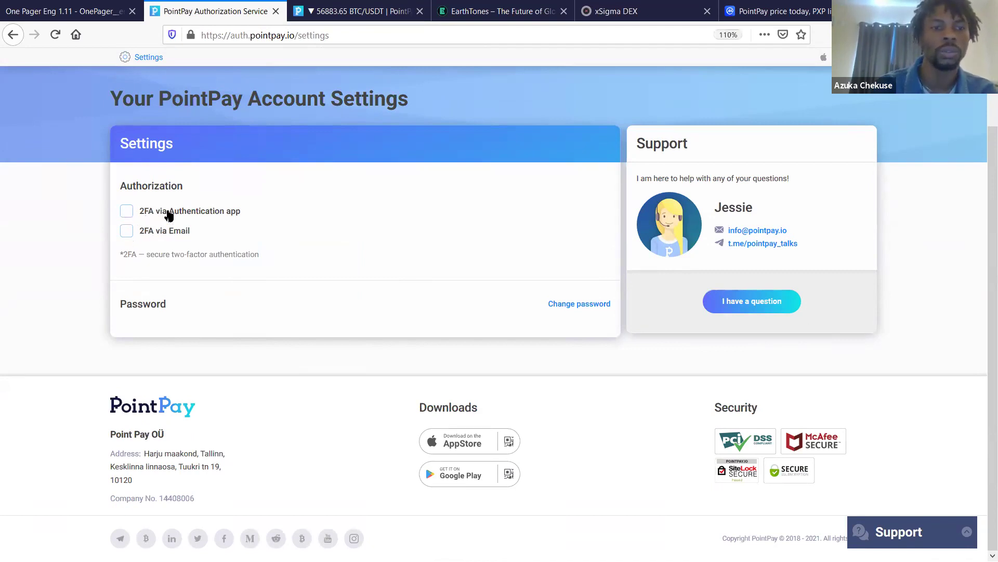
pyautogui.scroll(-5, 167, 211)
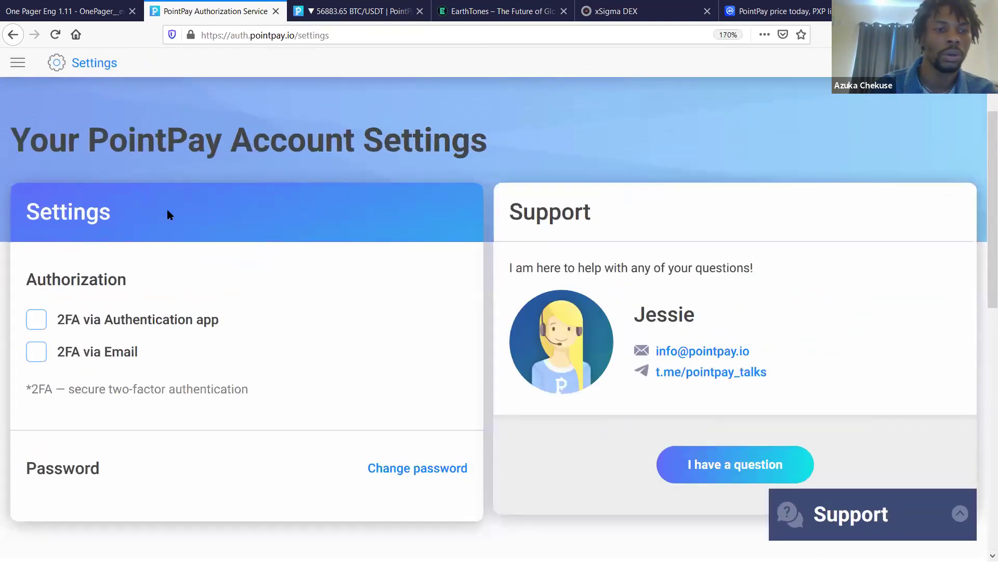
pyautogui.scroll(-3, 127, 339)
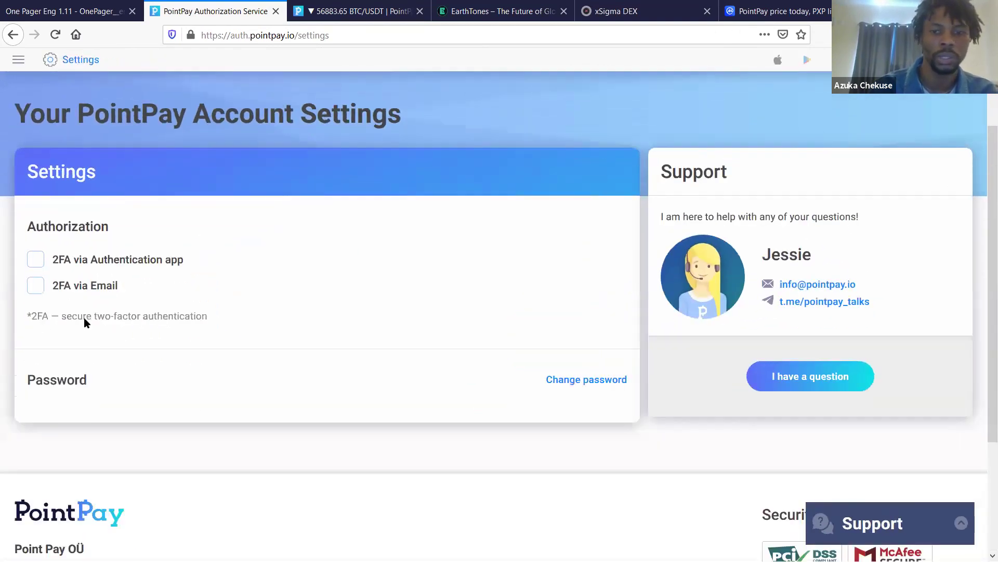
pyautogui.click(126, 233)
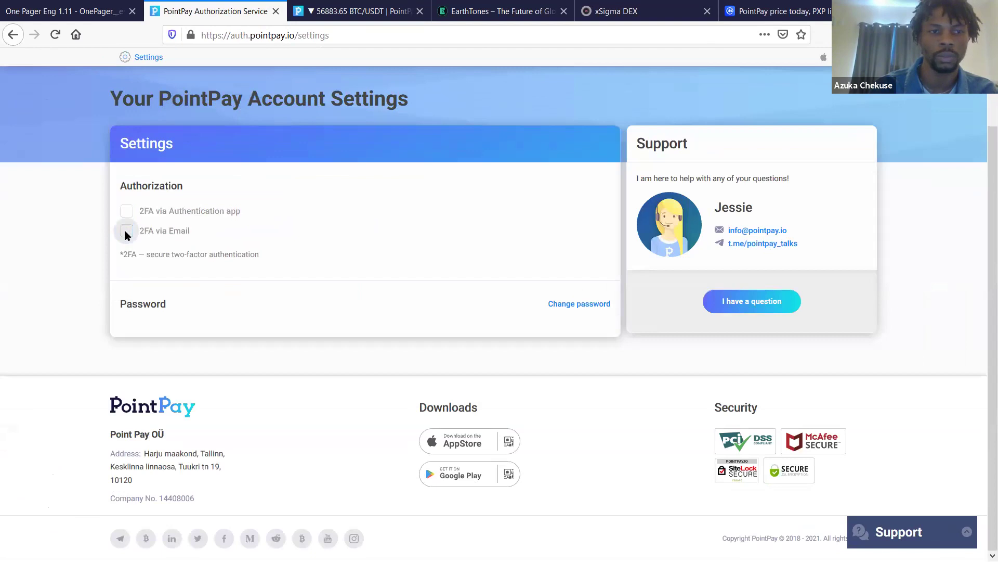
pyautogui.scroll(2, 446, 318)
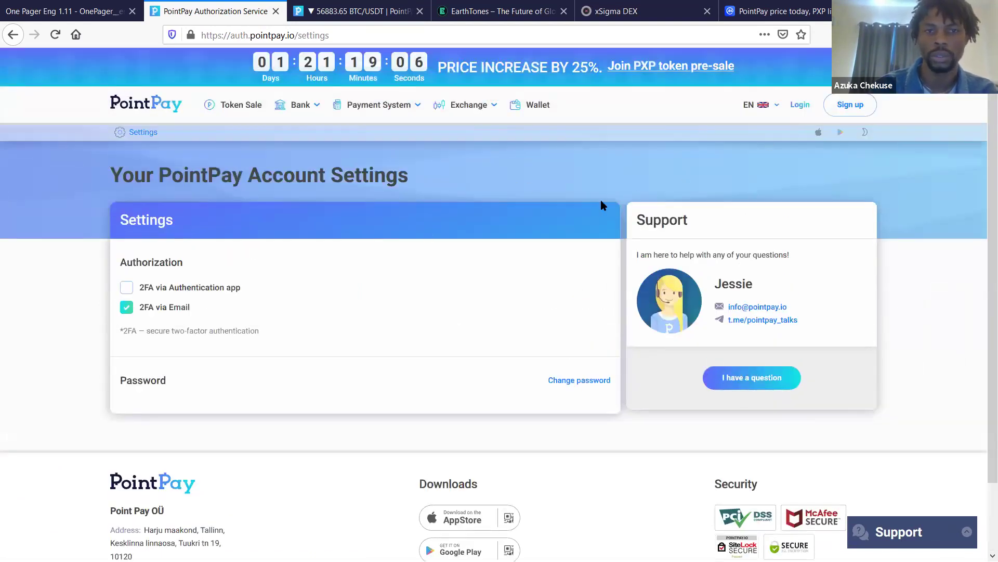
pyautogui.click(289, 106)
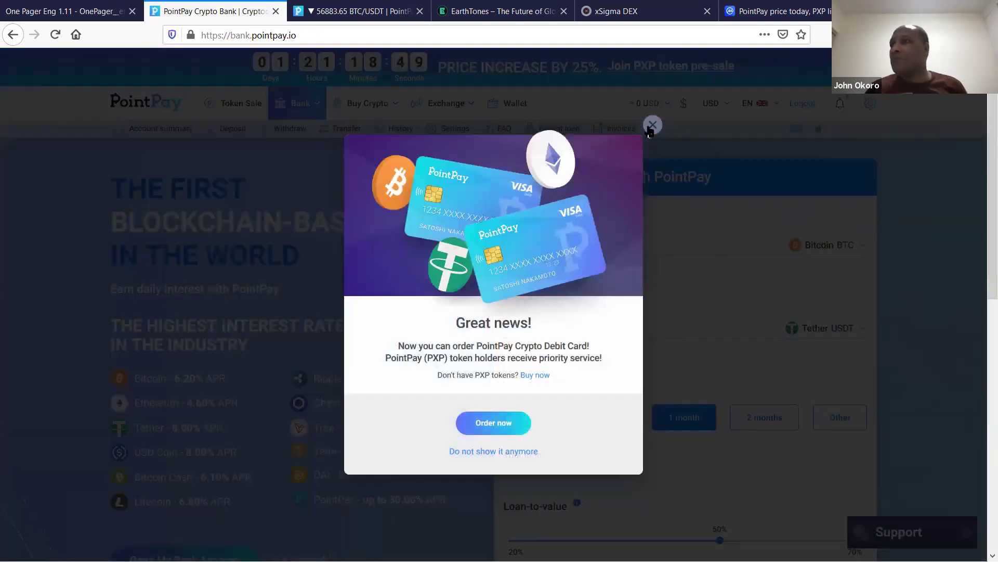
# - Close the 'Great news!' debit card popup to reveal the Bank loan form
pyautogui.click(652, 125)
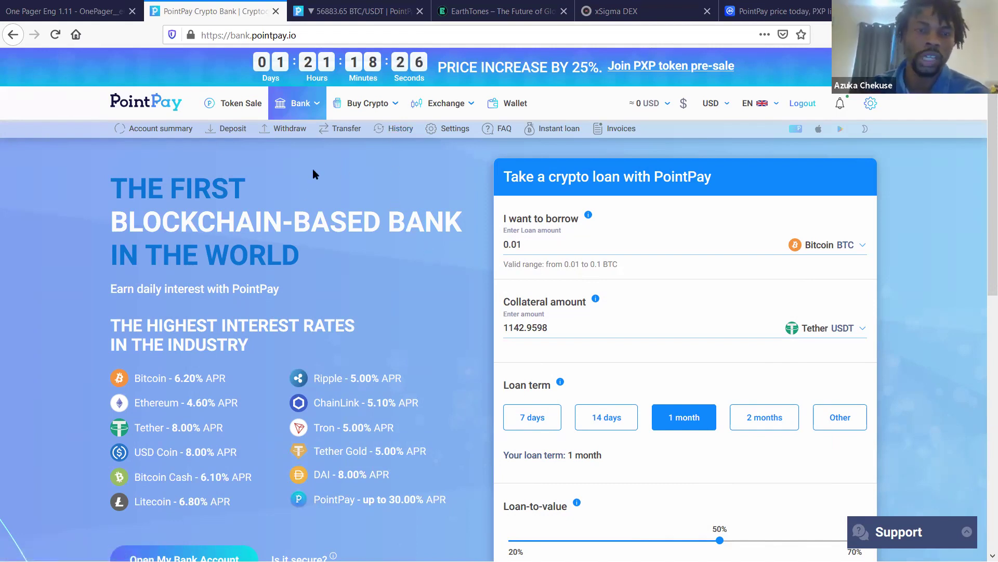
pyautogui.moveTo(391, 104)
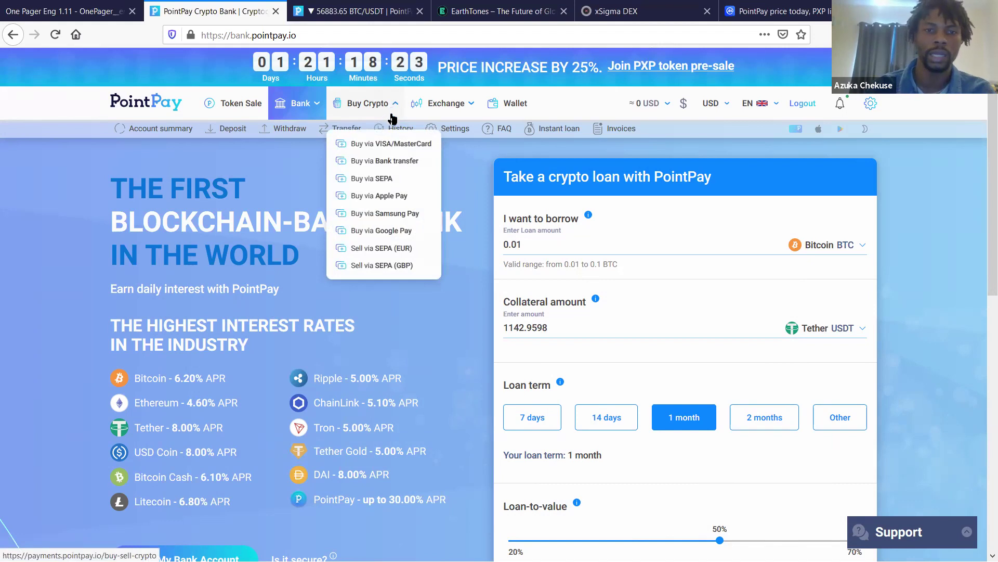